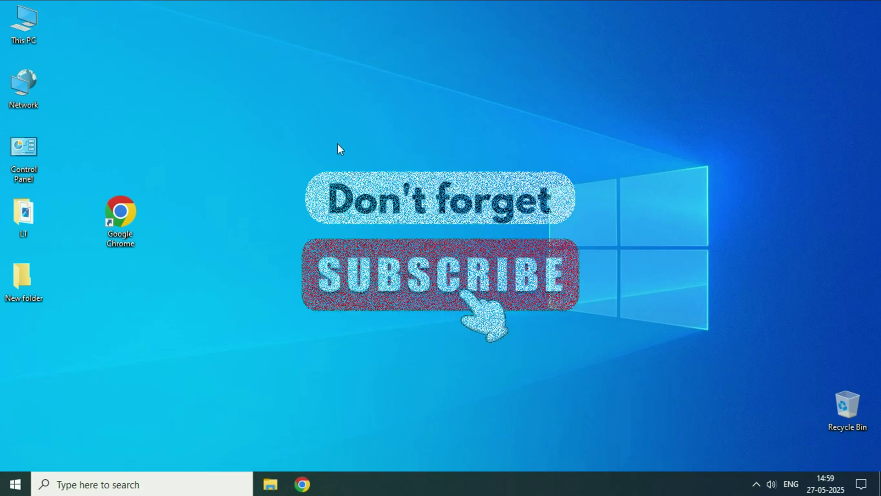
Launch Chrome from the taskbar to the Google homepage
click(302, 485)
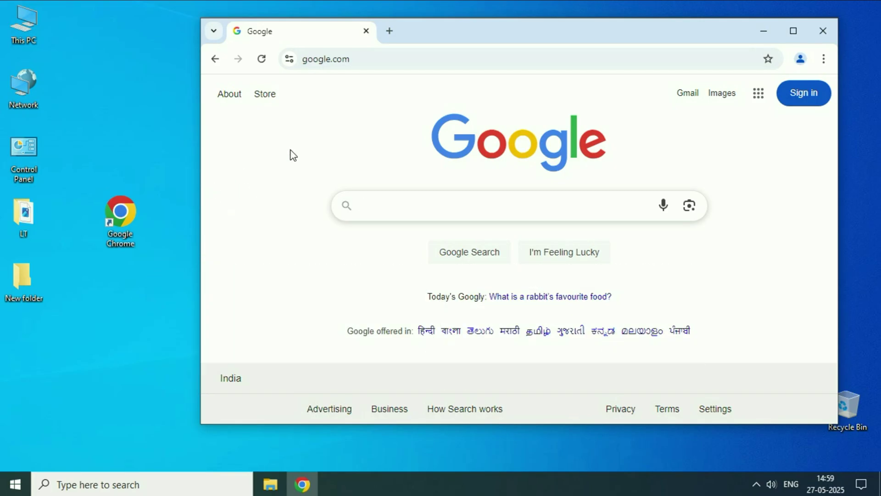
Maximize the Chrome window and show google.com's site information panel
click(793, 30)
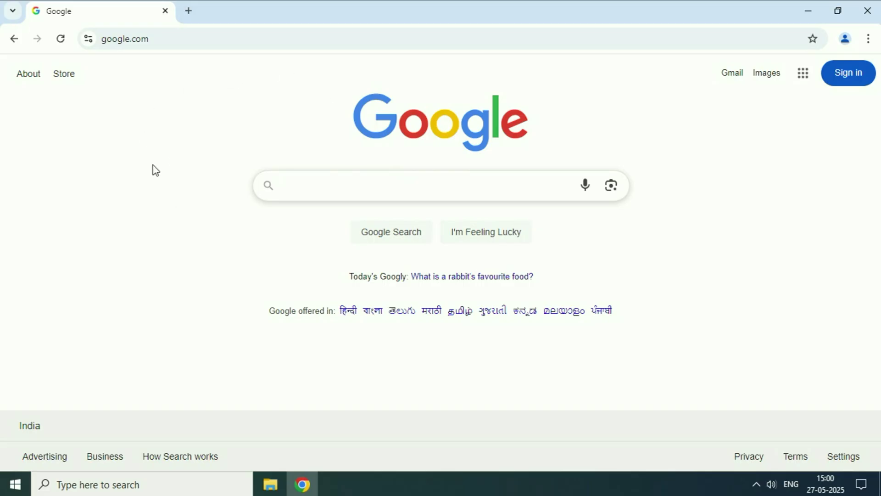
click(89, 41)
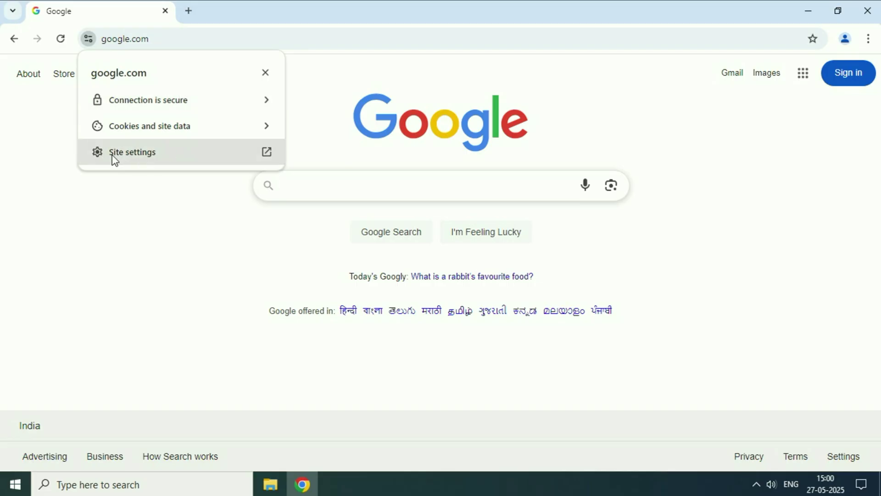
Set google.com's Microphone permission to Allow, then swap the settings tab for a new tab
click(170, 153)
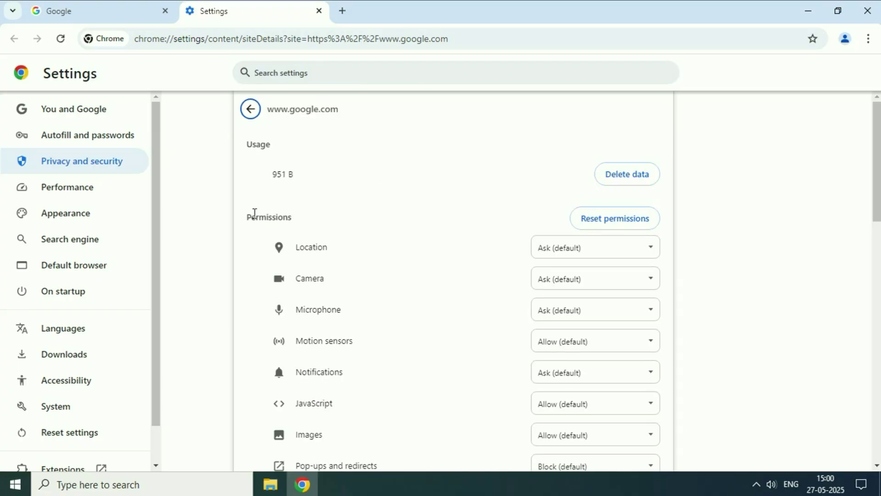
double_click(304, 218)
click(380, 317)
drag(305, 311, 358, 315)
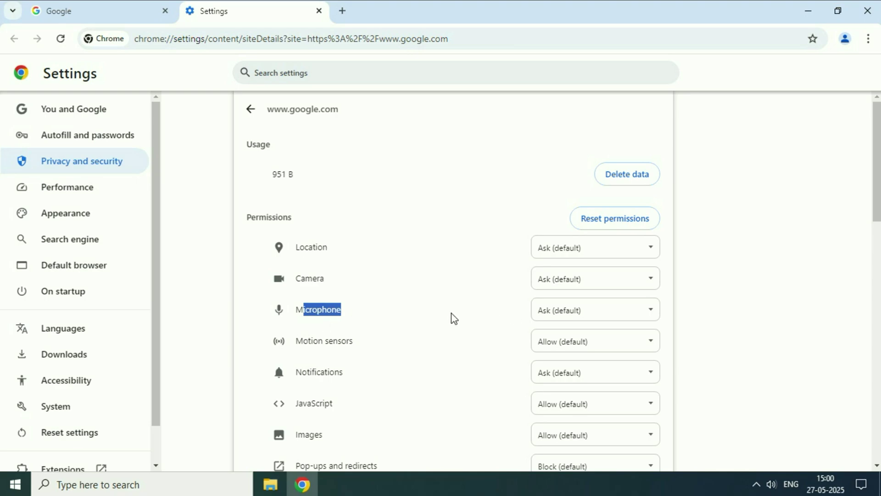
click(649, 314)
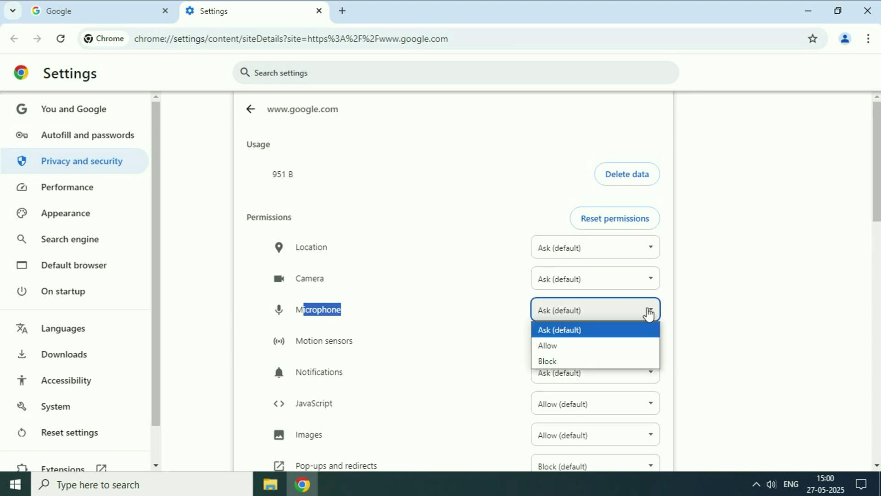
click(568, 359)
click(639, 319)
click(552, 348)
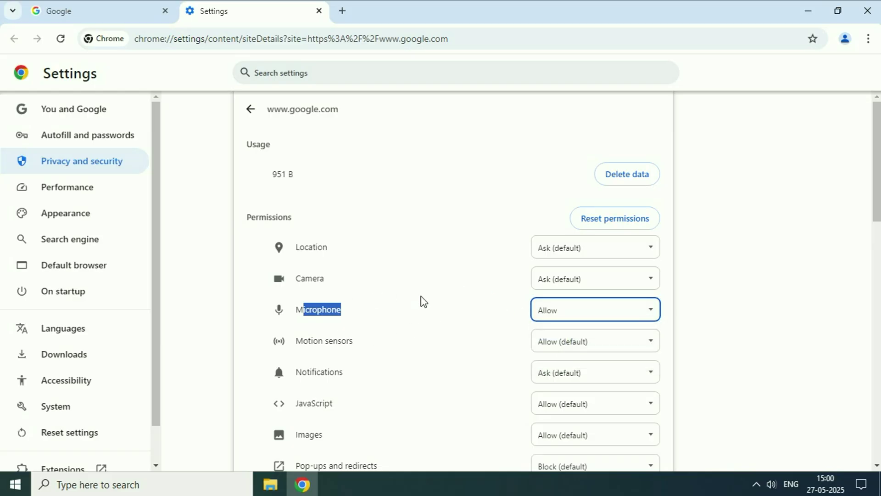
click(342, 10)
click(320, 11)
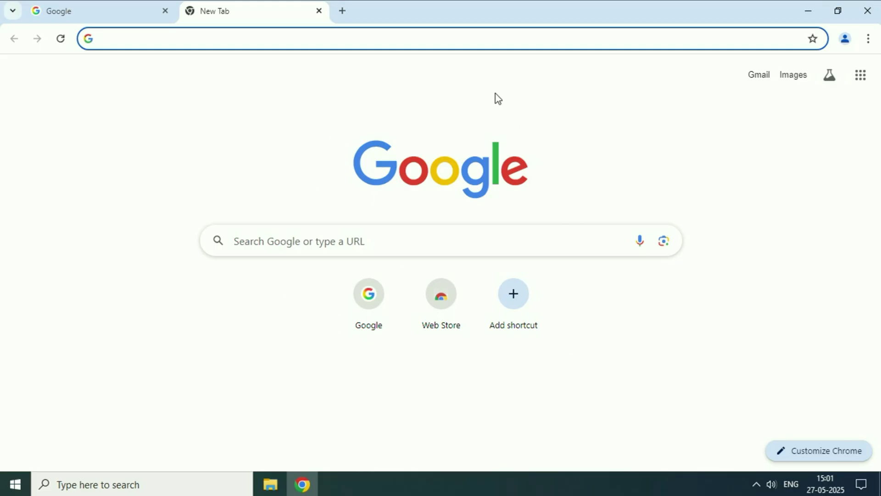
Go to Chrome Settings > Privacy and security > Site settings and scroll to Permissions
click(869, 39)
scroll(789, 362, down, 1)
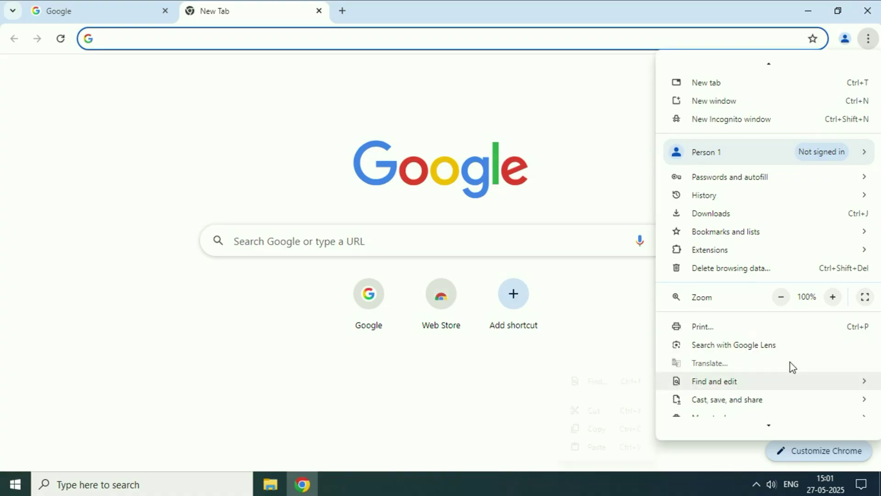
scroll(790, 362, down, 4)
click(730, 400)
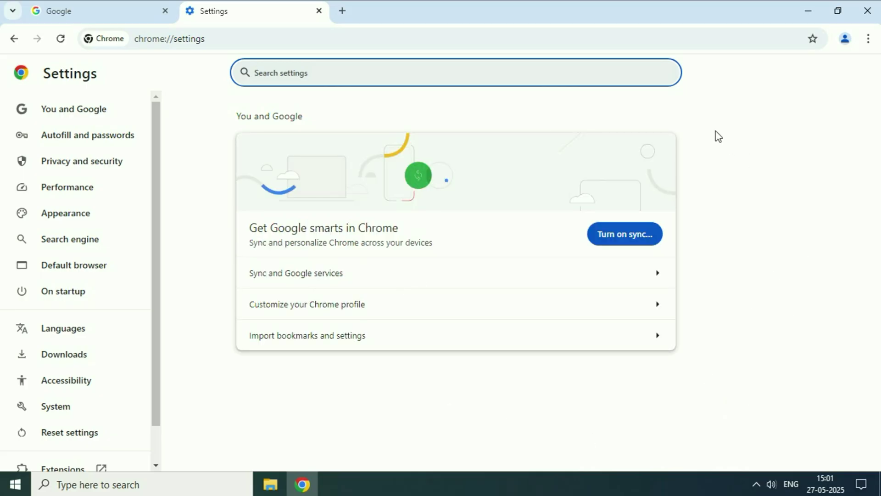
click(87, 171)
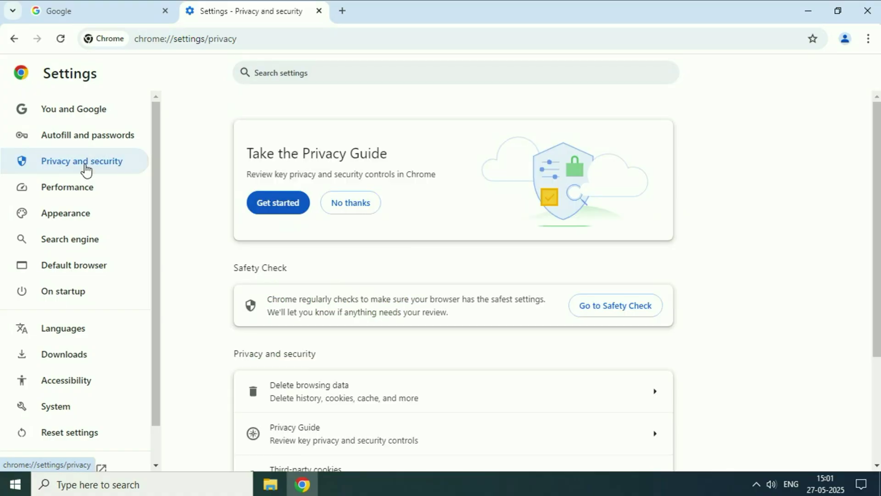
scroll(594, 250, down, 3)
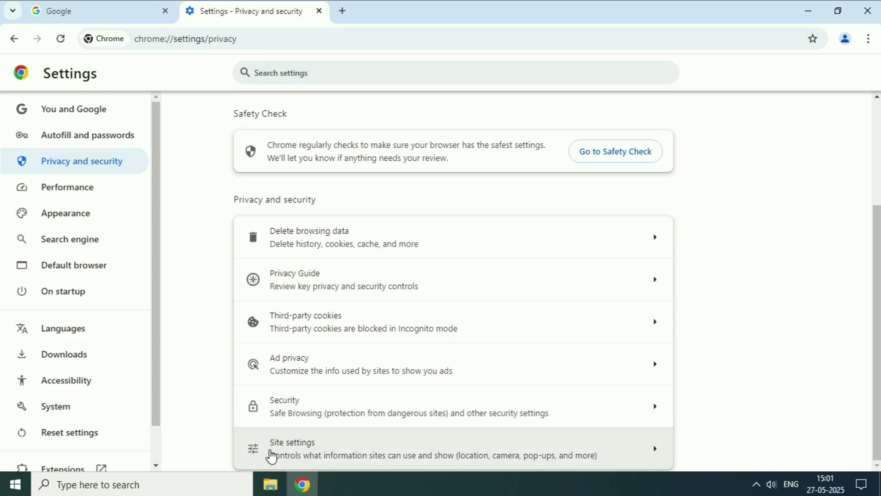
click(419, 456)
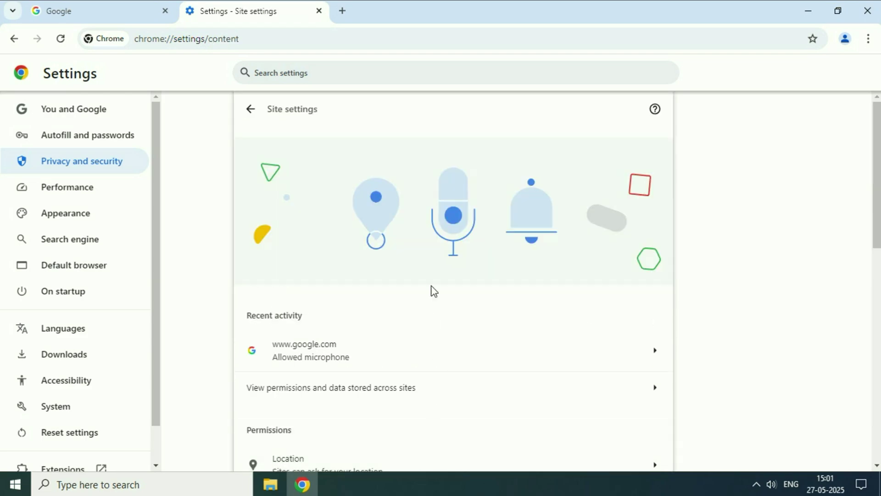
scroll(473, 253, down, 5)
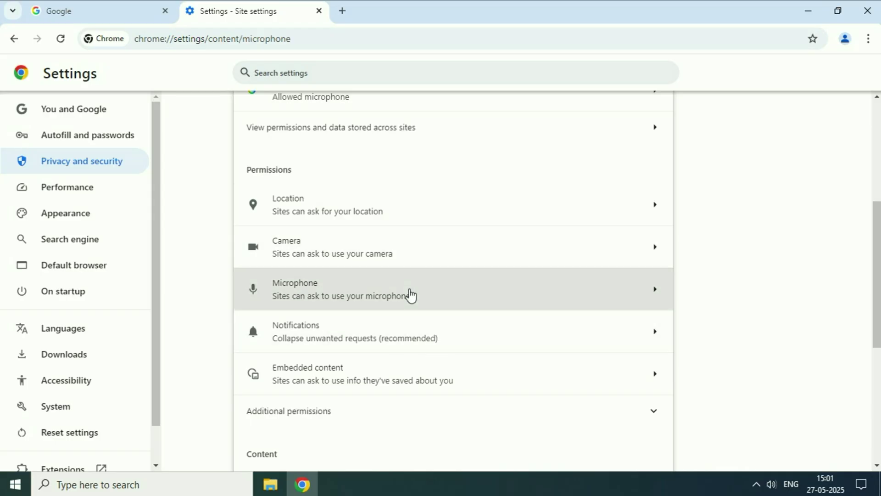
Select Microphone (High Definition Audio Device) as Chrome's microphone
click(410, 295)
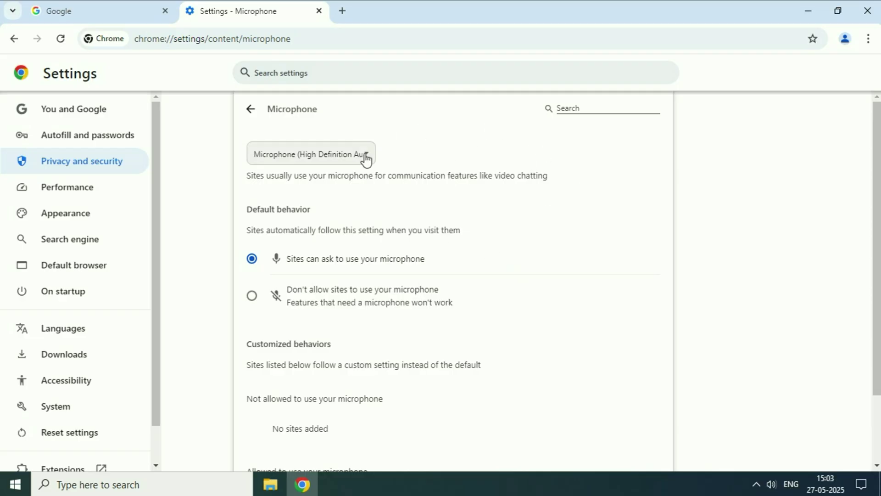
click(368, 158)
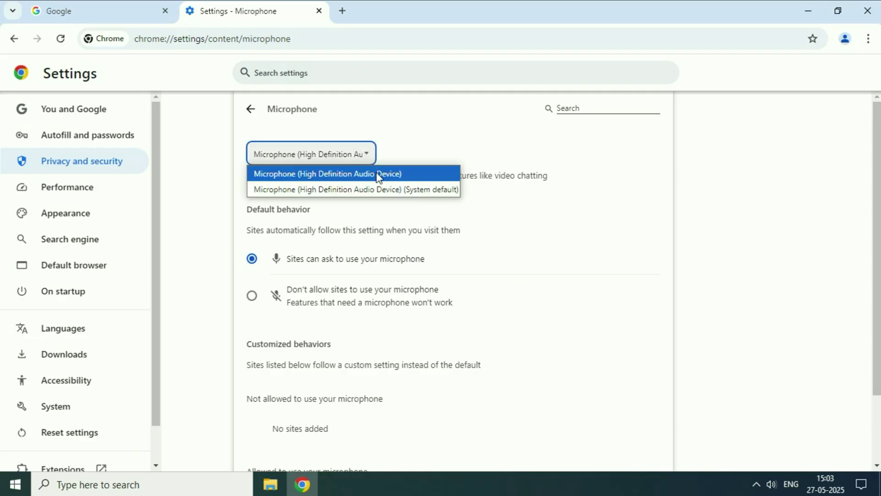
click(378, 173)
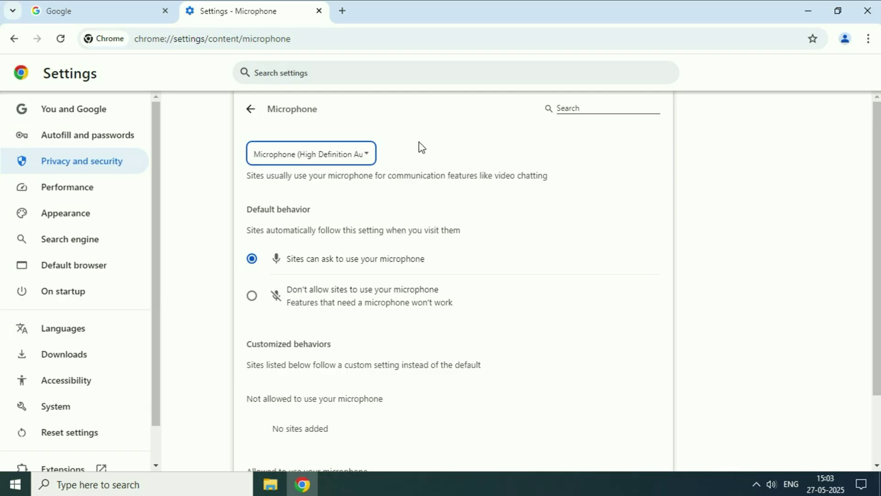
click(375, 160)
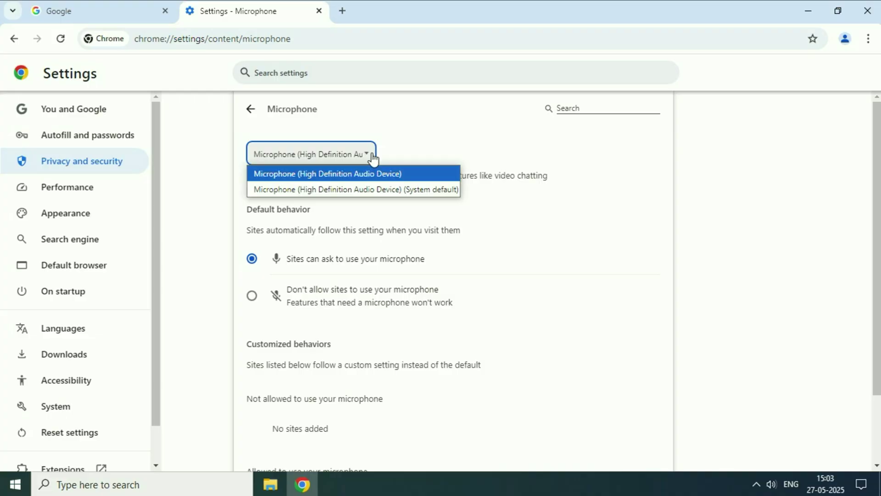
click(366, 179)
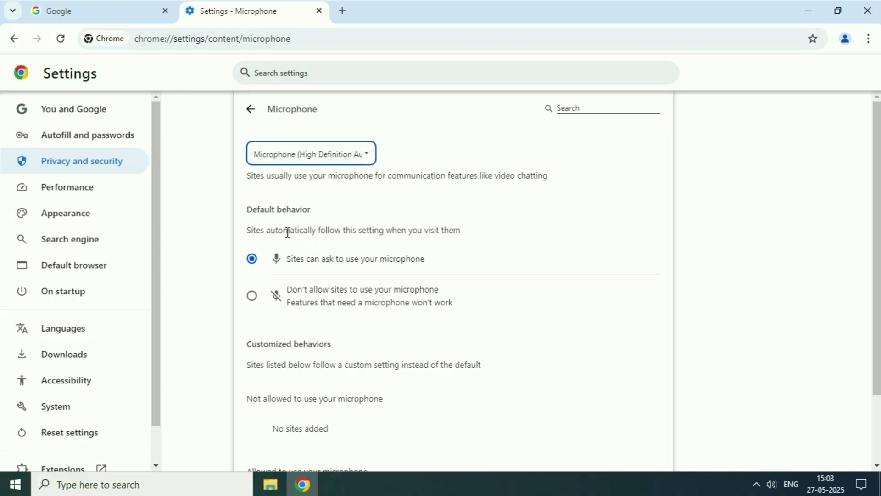
Highlight the Default, Customized and Not allowed headings, then minimize Chrome
drag(250, 209, 374, 214)
click(377, 246)
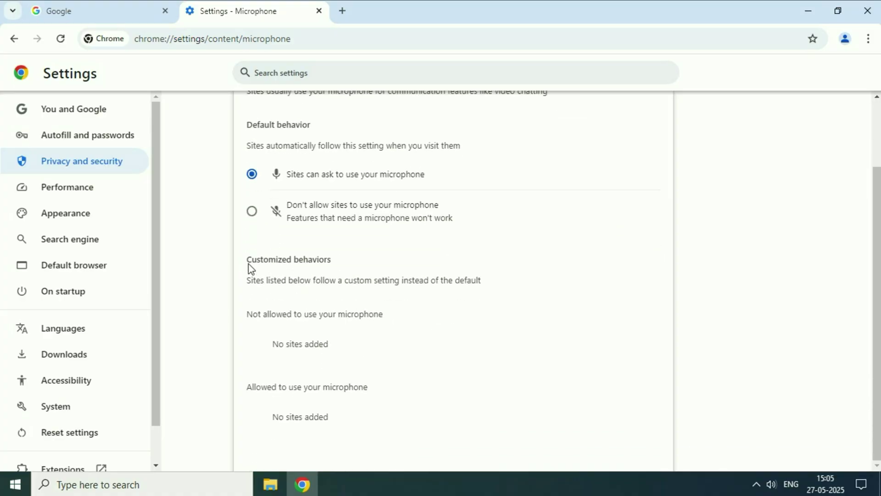
drag(249, 264, 352, 264)
click(345, 292)
drag(249, 317, 392, 319)
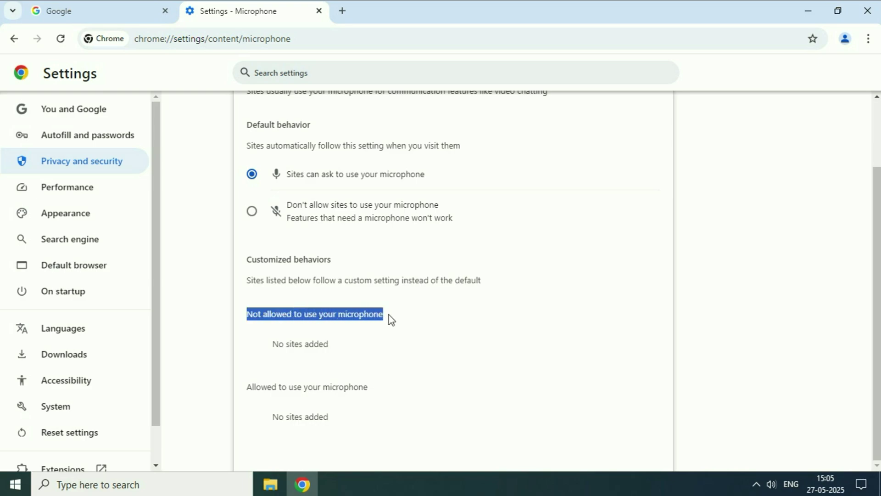
click(389, 320)
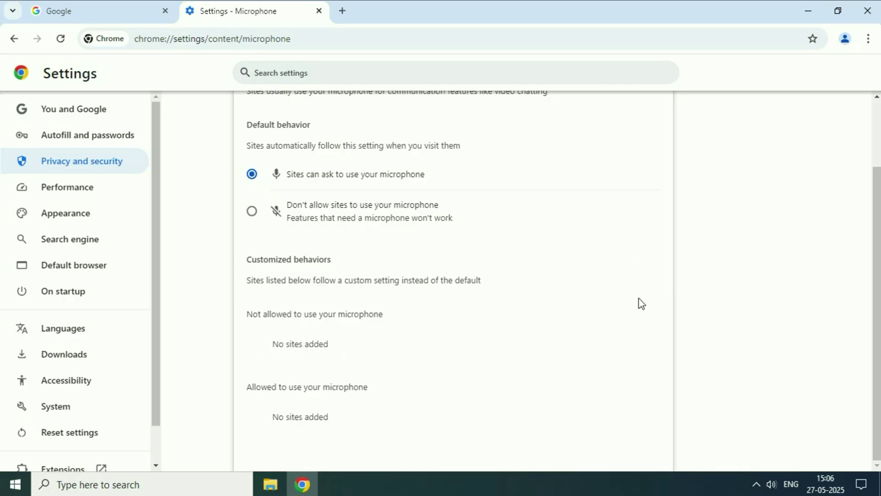
click(808, 11)
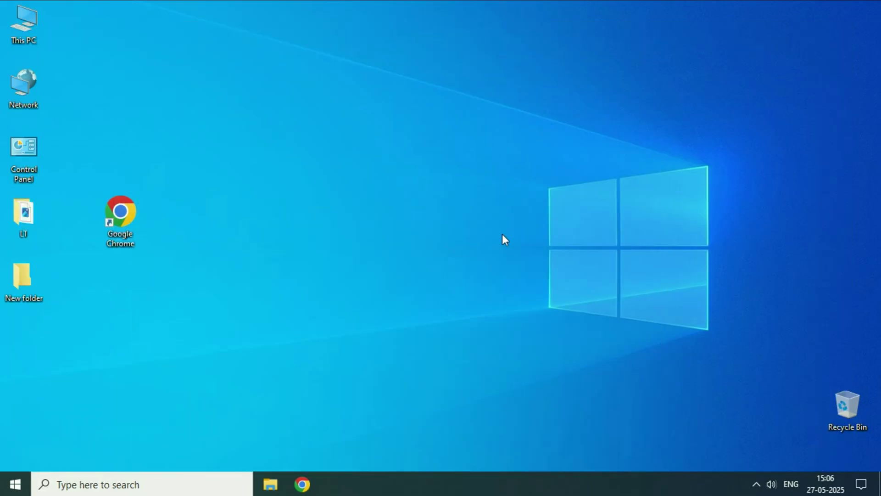
Launch the Windows Settings app from the Start menu
click(17, 491)
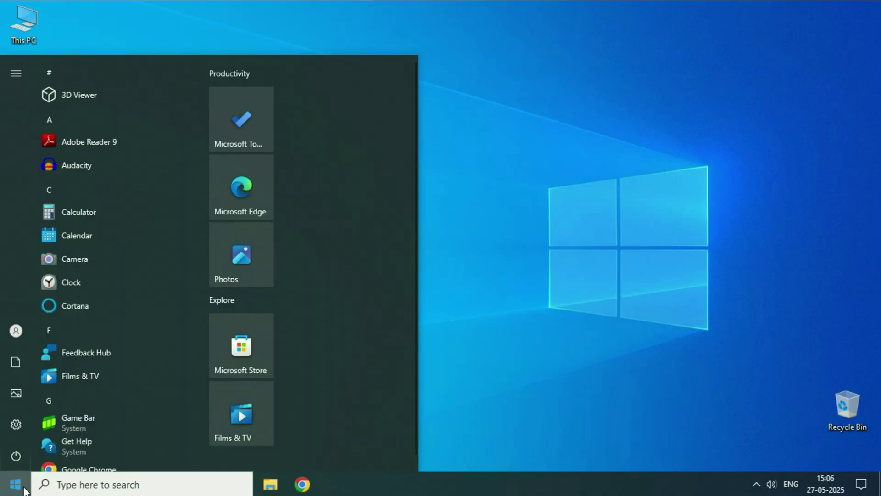
click(20, 423)
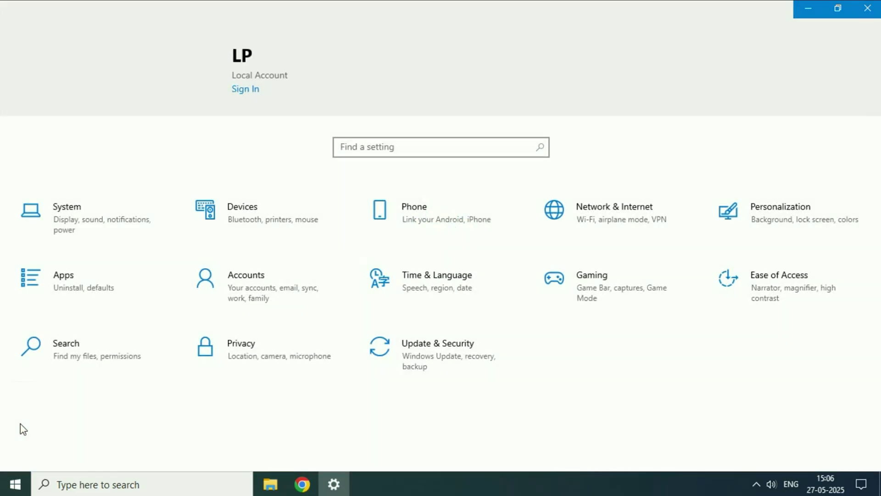
Under Privacy > Microphone, confirm device, app and desktop app microphone access are On
click(263, 361)
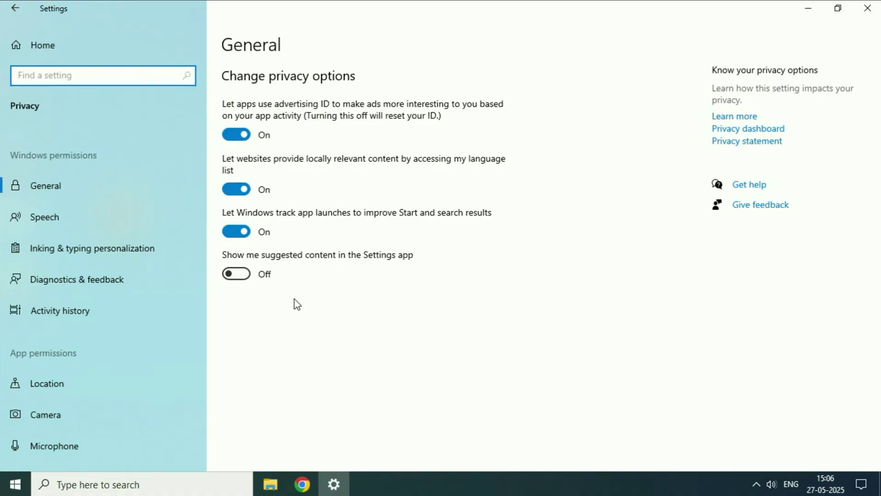
scroll(87, 236, down, 5)
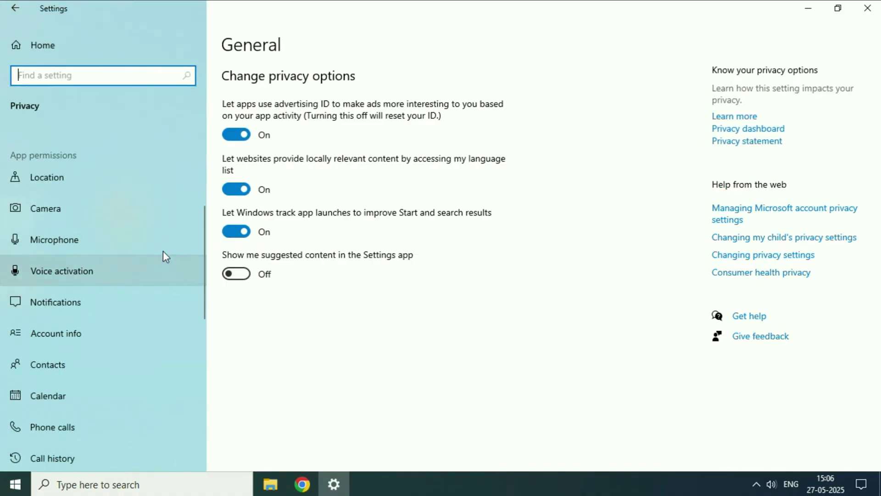
click(82, 252)
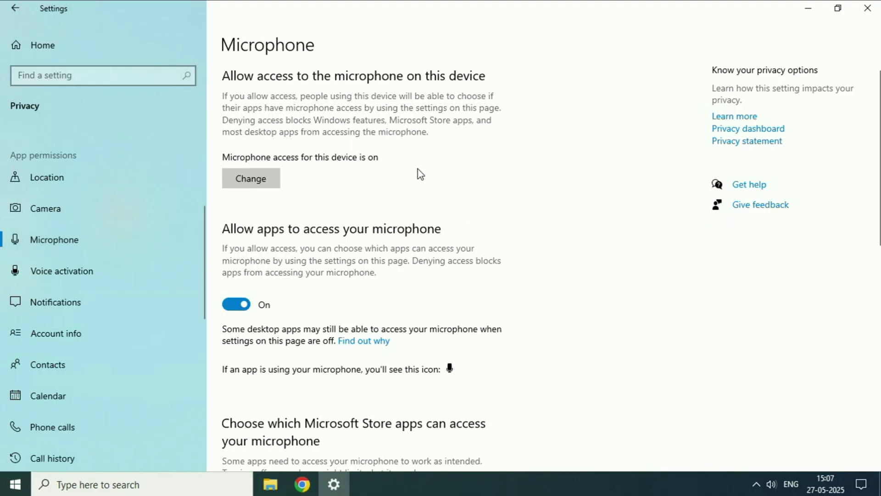
click(268, 181)
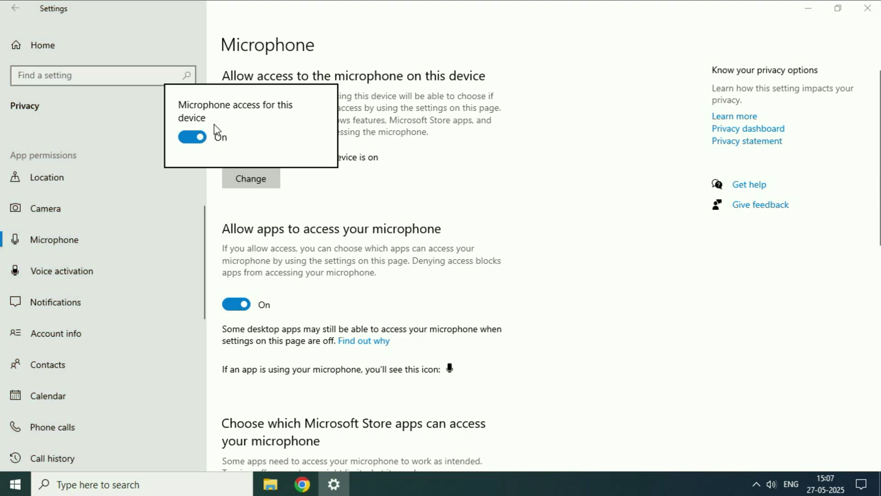
click(381, 192)
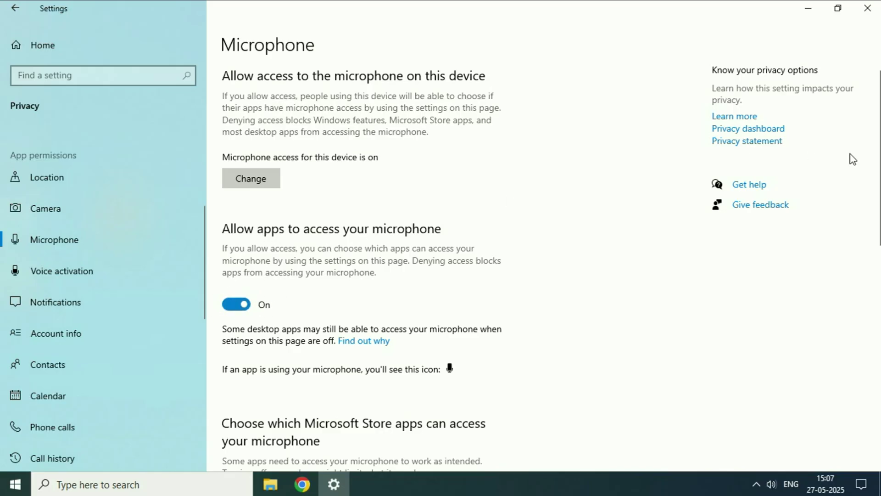
scroll(850, 154, down, 7)
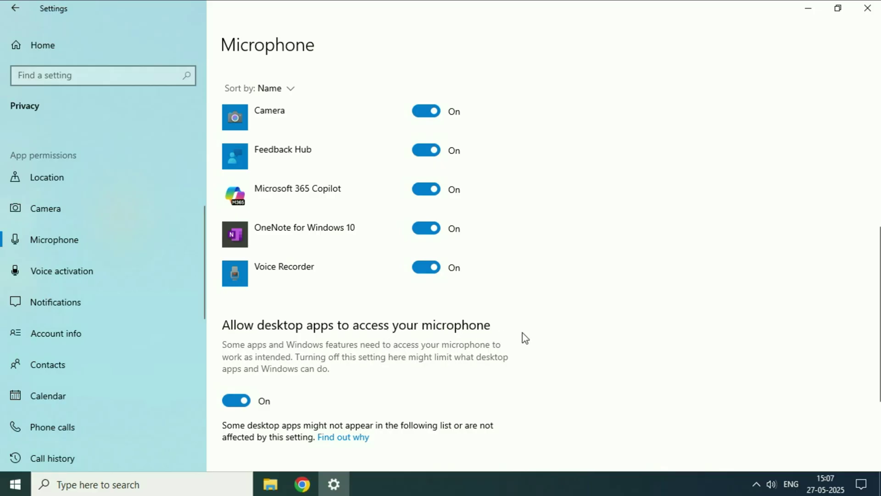
Lower the microphone volume to 1 in System > Sound device properties, then close Settings
click(37, 45)
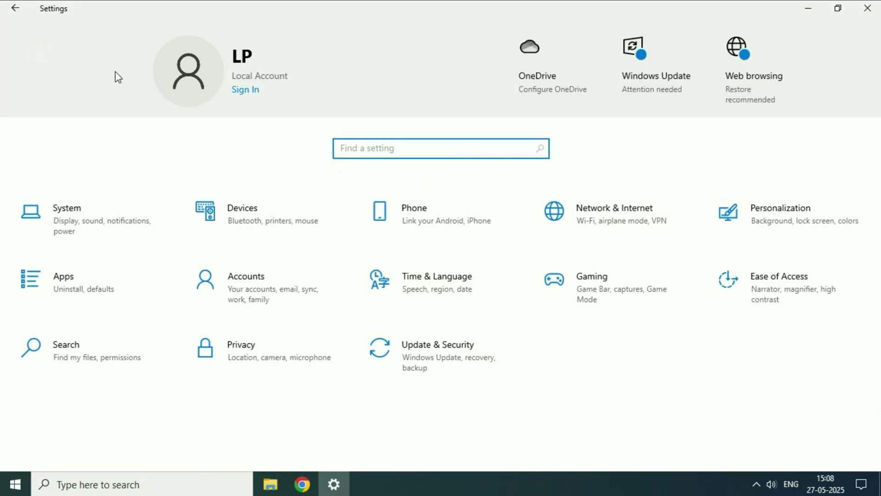
click(95, 226)
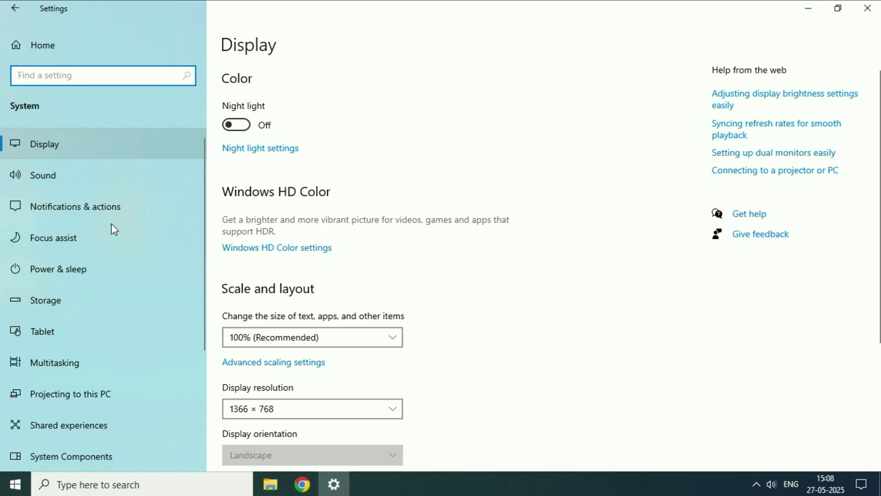
click(46, 174)
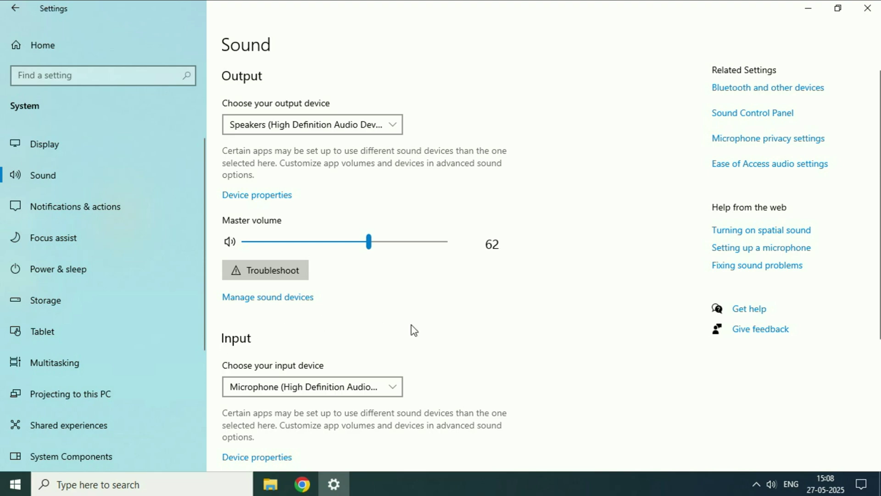
scroll(875, 266, down, 2)
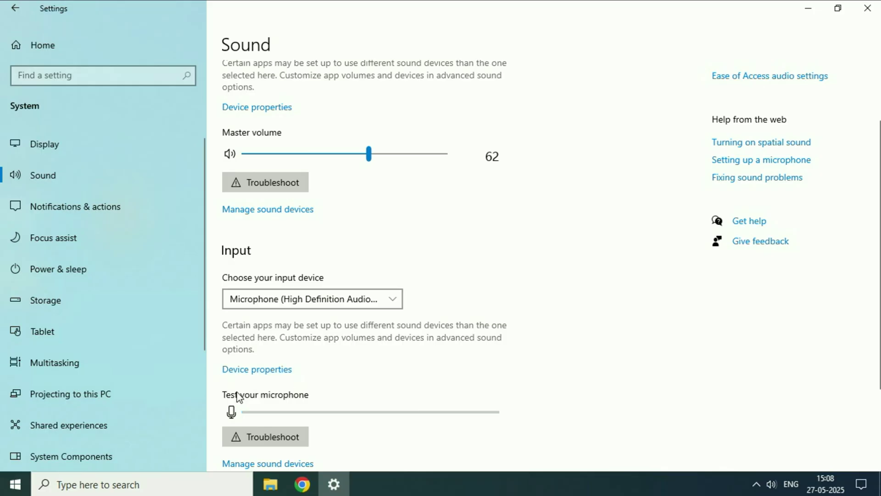
click(265, 374)
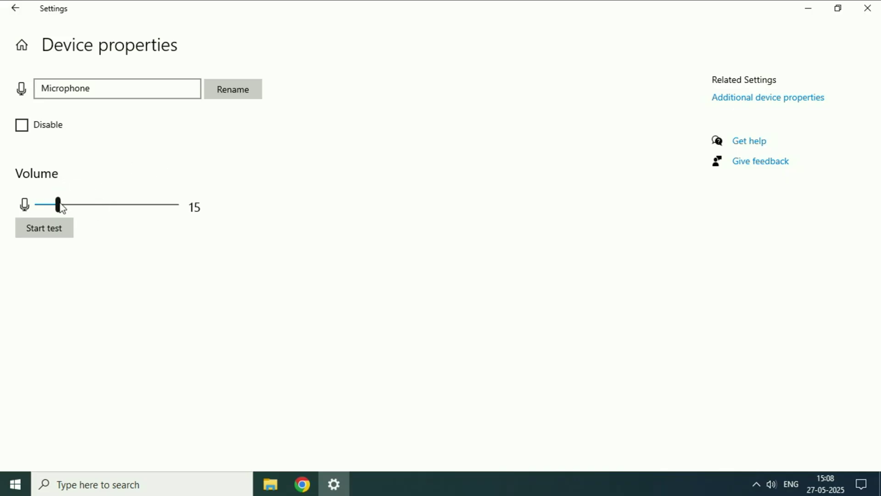
mouse_move(62, 209)
mouse_down()
mouse_move(39, 209)
mouse_move(50, 208)
mouse_up()
click(865, 10)
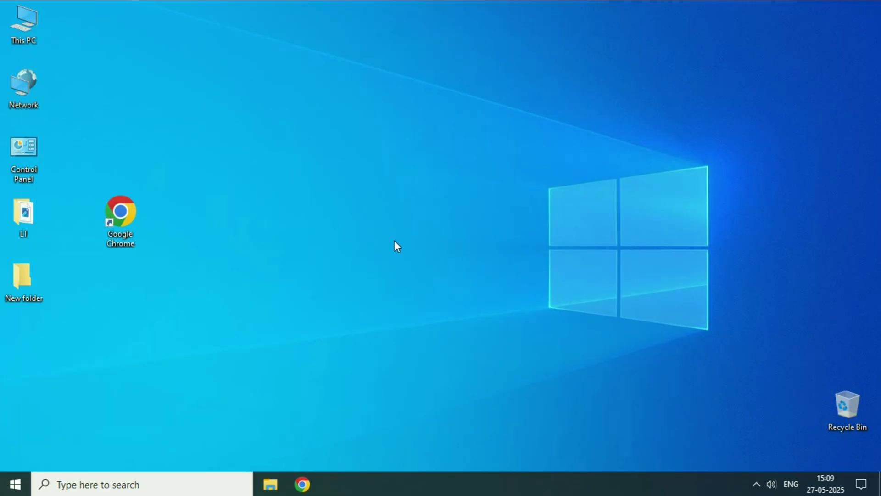
In Device Manager, try an automatic driver update for the Audio inputs Microphone
right_click(23, 489)
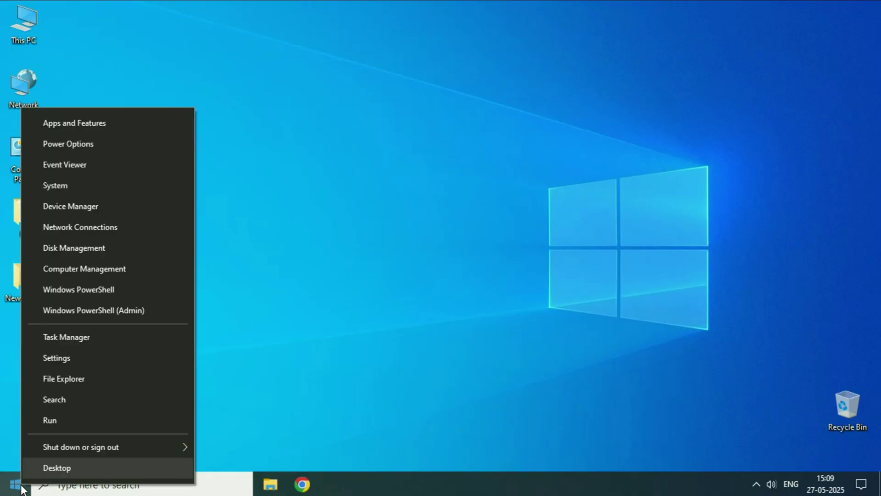
click(101, 210)
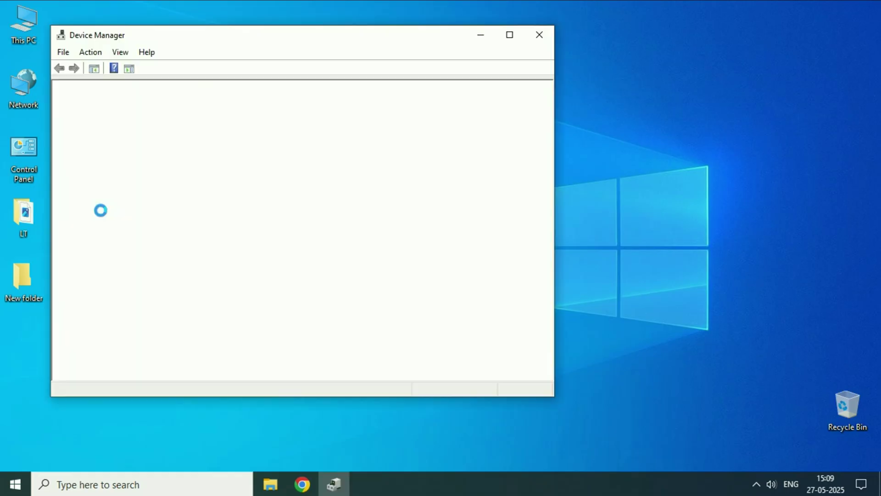
click(510, 34)
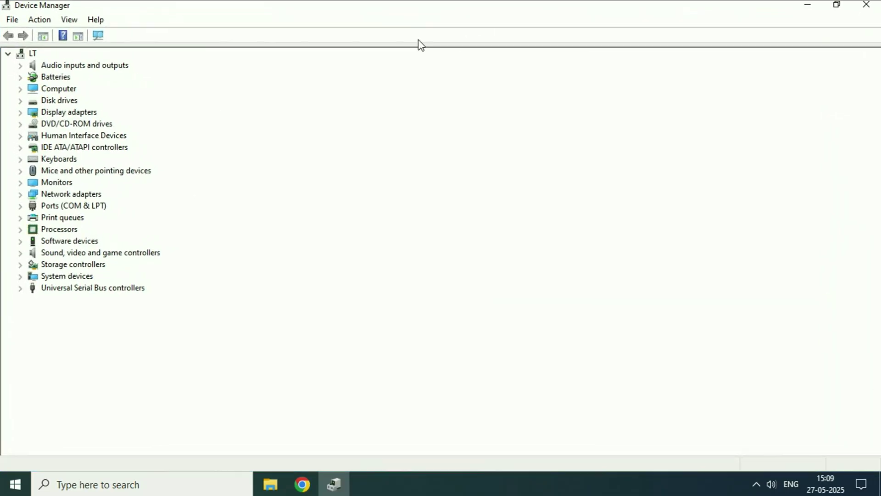
click(49, 69)
click(20, 66)
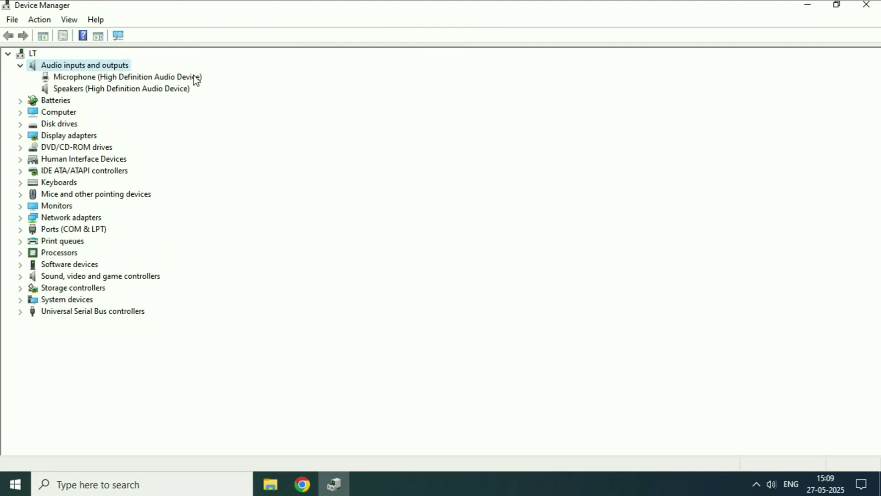
click(143, 79)
right_click(143, 79)
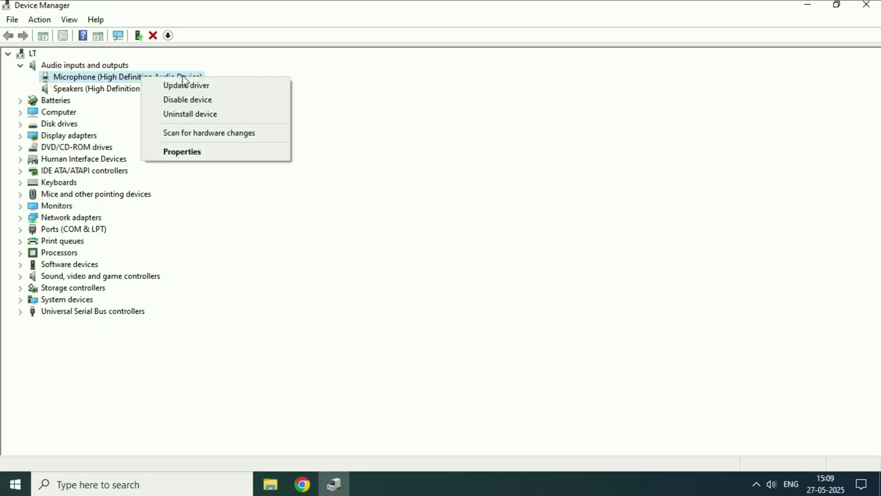
click(221, 86)
click(350, 206)
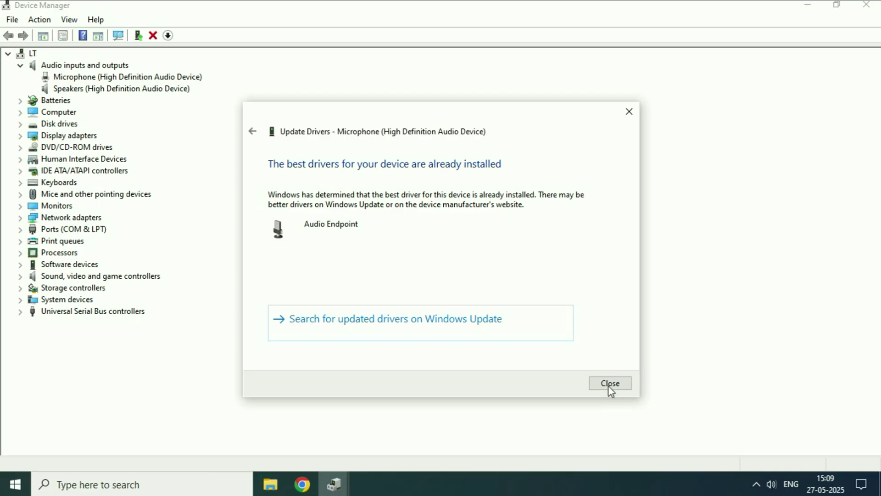
click(611, 383)
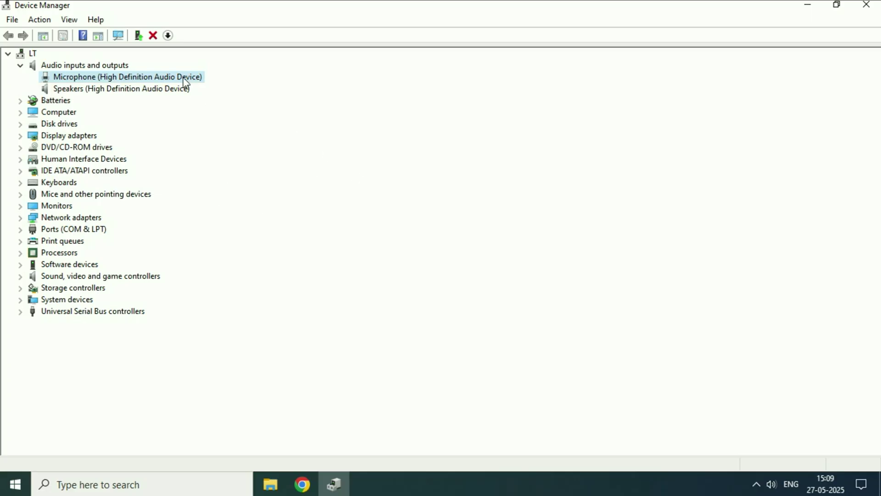
Uninstall the Microphone device and close Device Manager
right_click(148, 79)
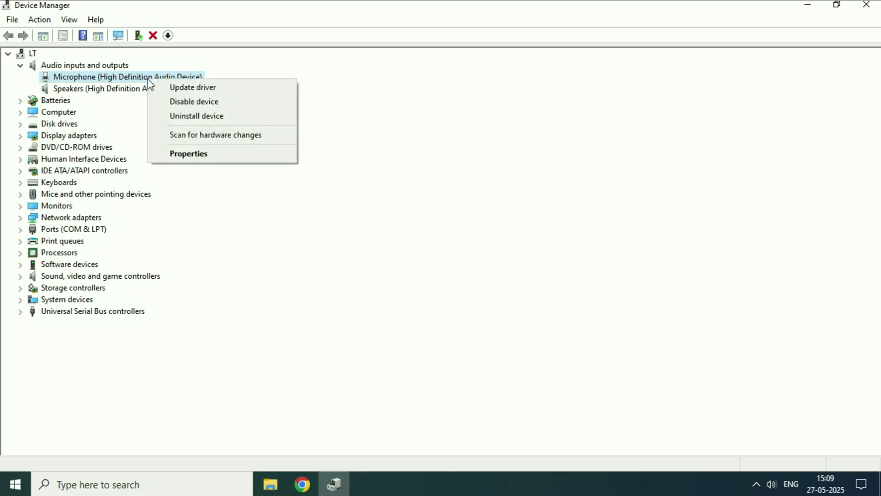
click(207, 120)
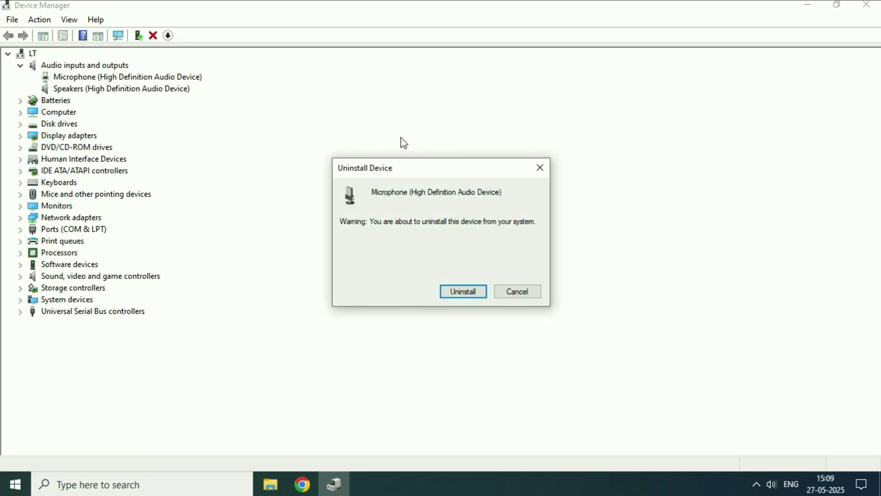
click(465, 293)
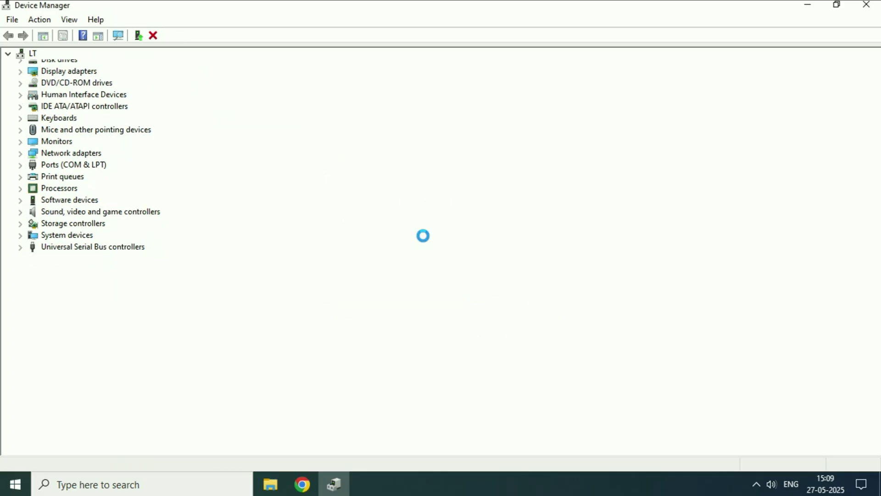
click(867, 5)
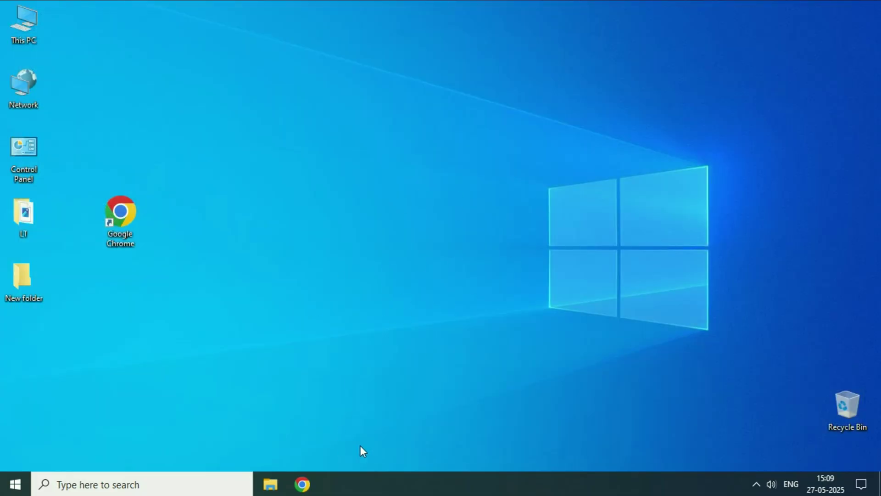
Close the microphone settings tab and open Chrome's Reset settings section
click(367, 422)
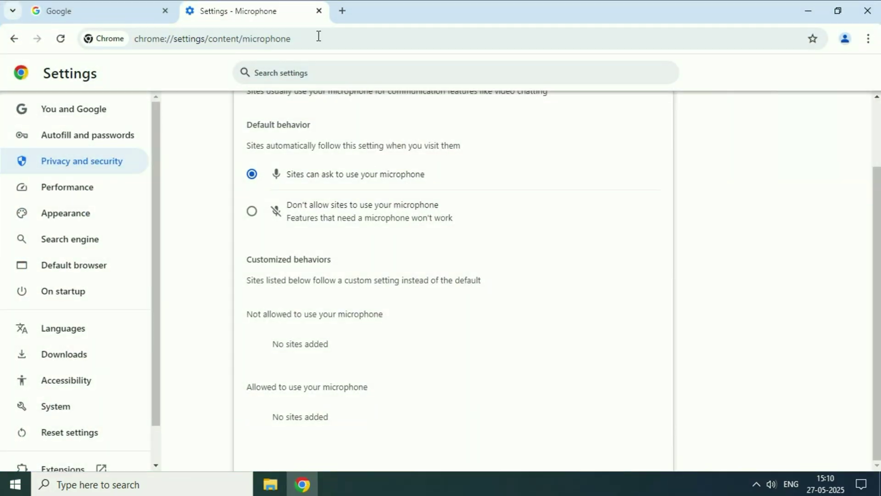
click(319, 11)
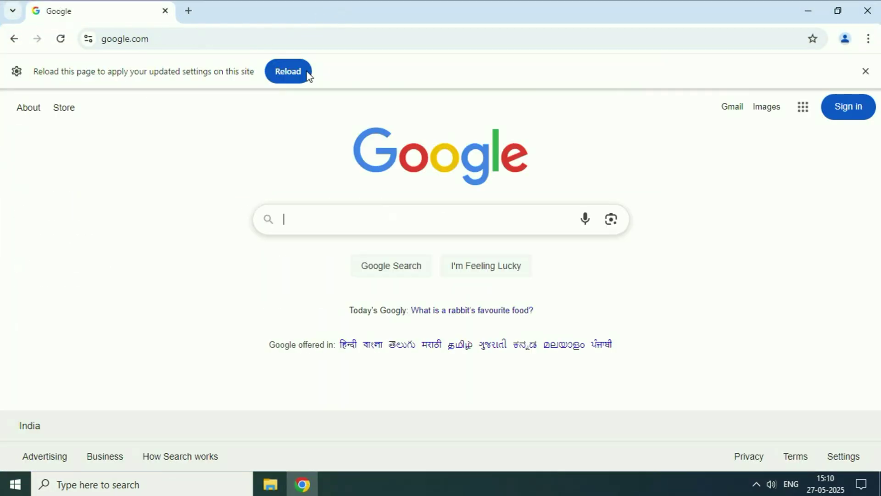
click(869, 41)
scroll(776, 340, down, 1)
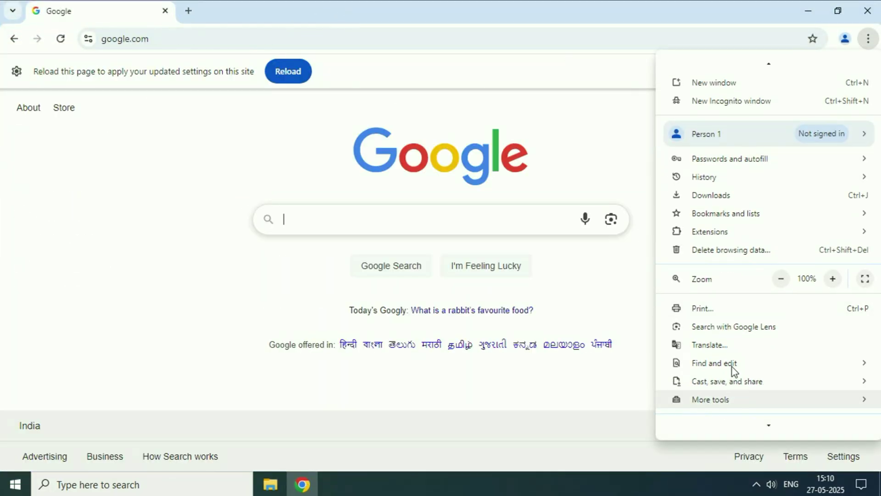
scroll(732, 376, down, 1)
click(706, 410)
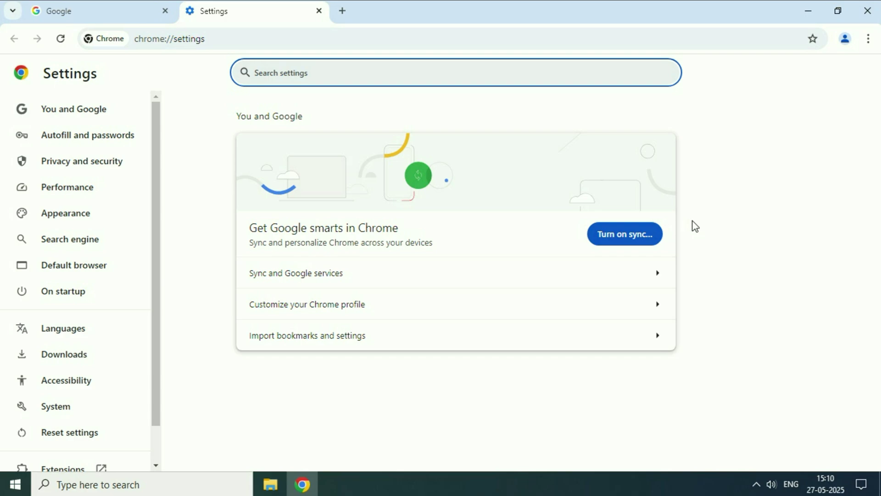
click(68, 443)
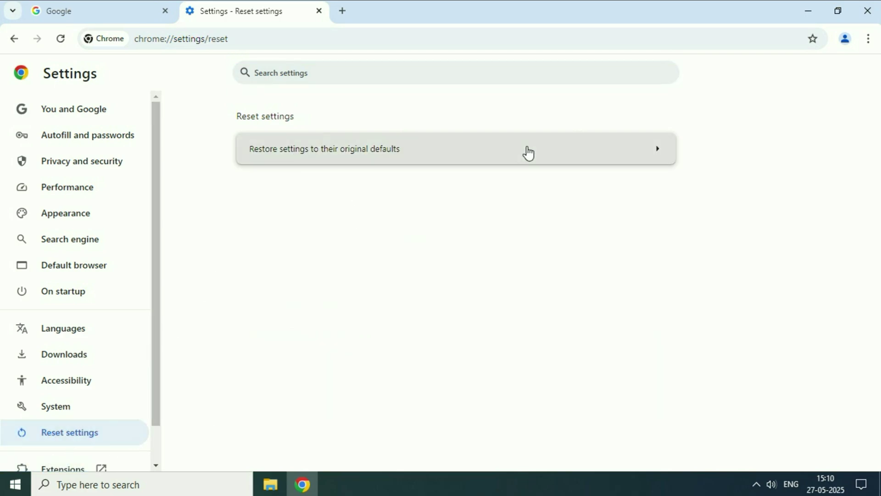
Restore Chrome settings to defaults without reporting current settings, then close Chrome
click(529, 150)
click(313, 354)
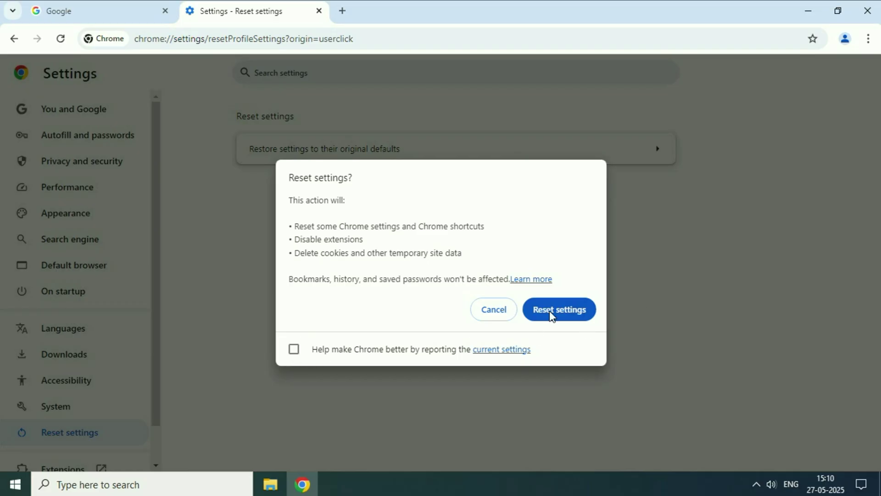
click(577, 312)
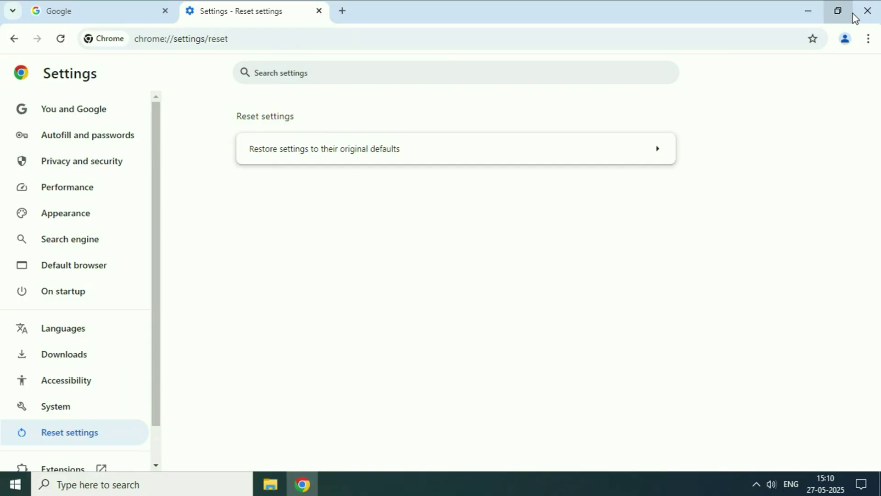
click(867, 11)
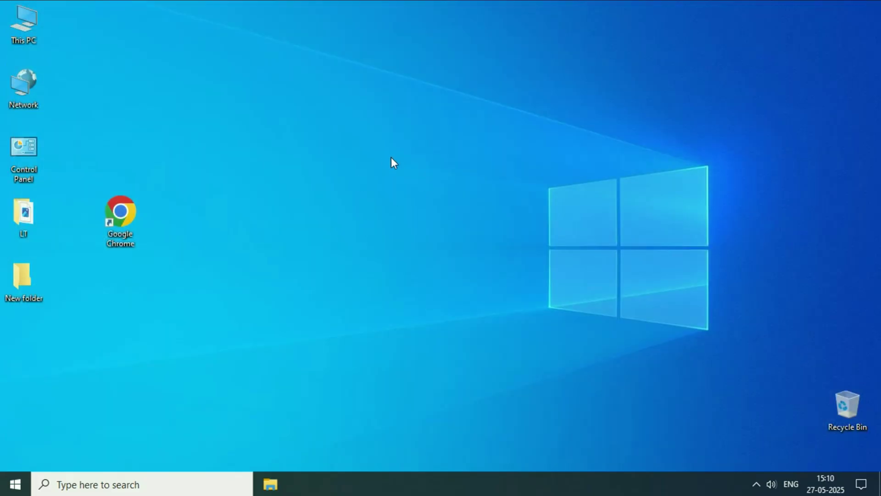